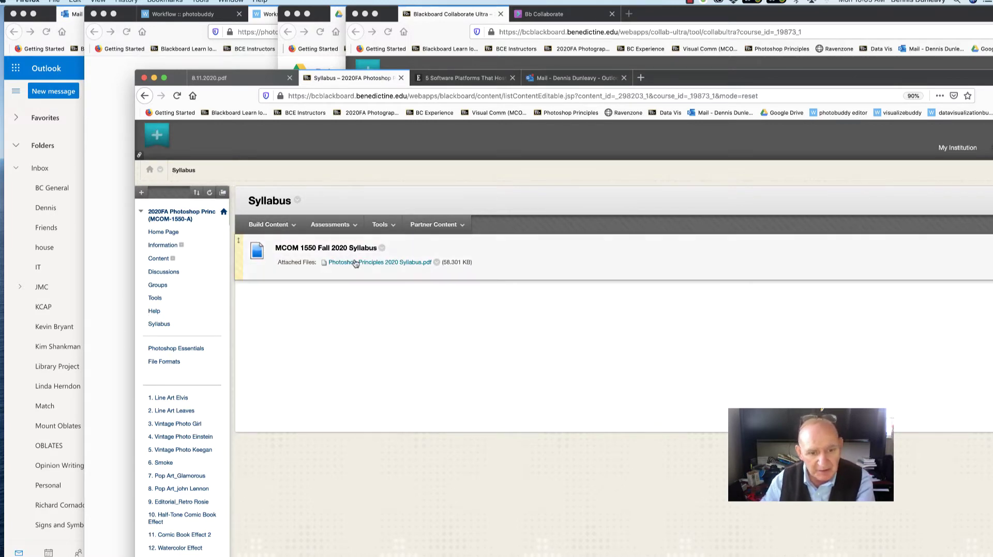
- Scroll the course menu and open the '1. Line Art Elvis' content page
scroll(200, 408, "down", 2)
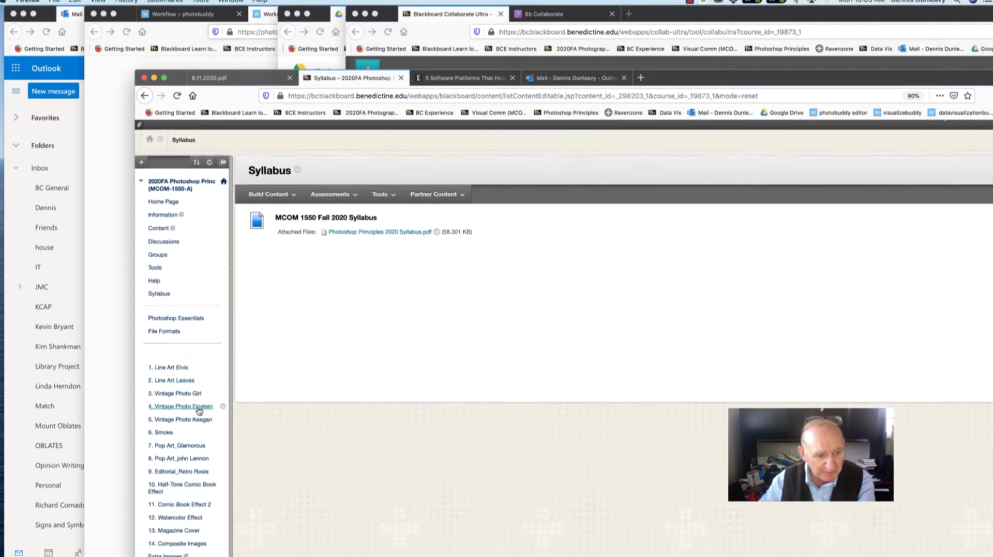
left_click(172, 357)
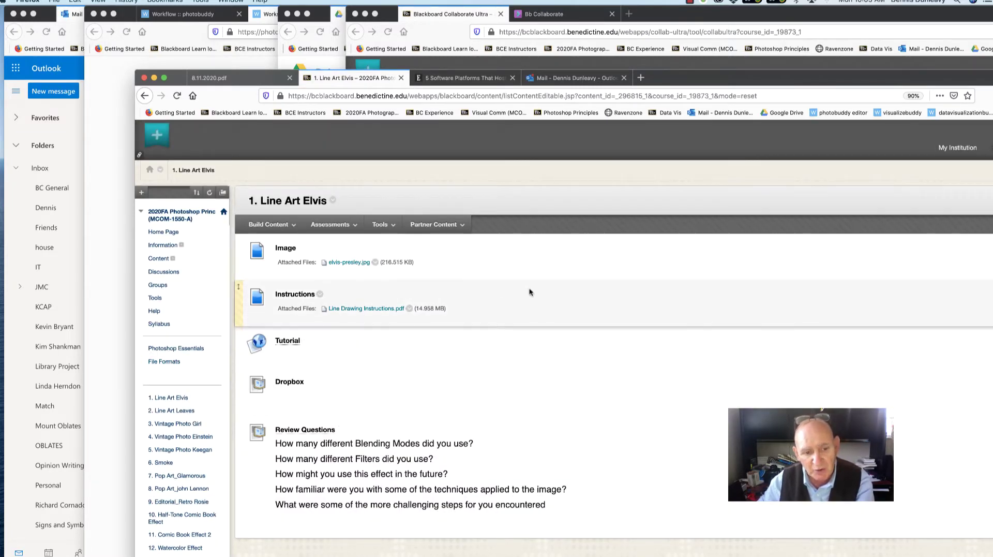
- Open the Elvis portrait full size, save it to the desktop, and close the photo window
left_click(346, 262)
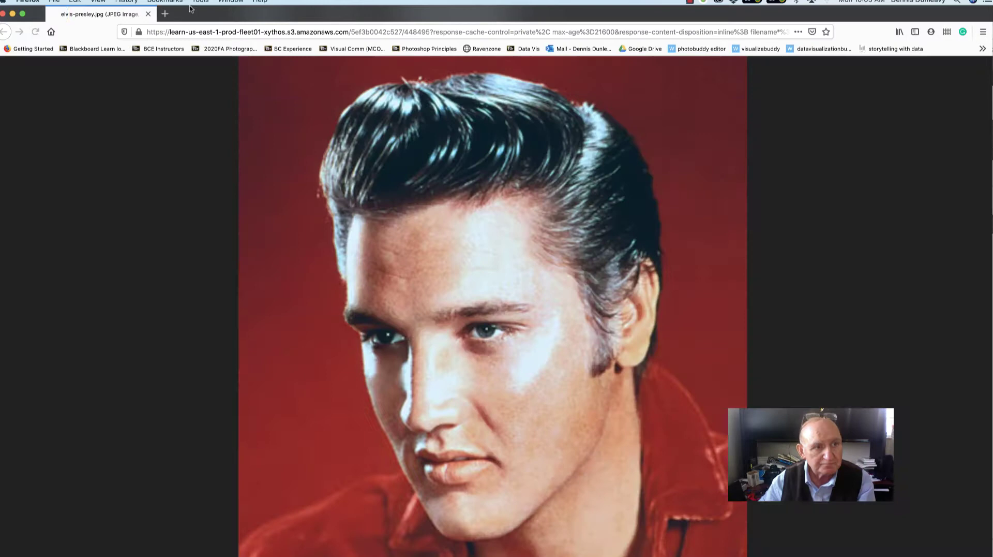
double_click(191, 9)
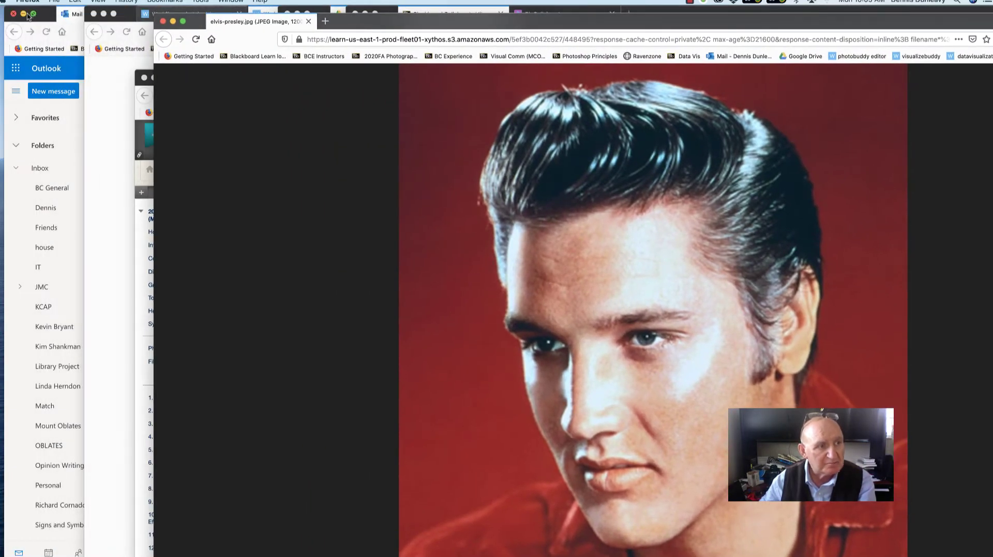
left_click(23, 14)
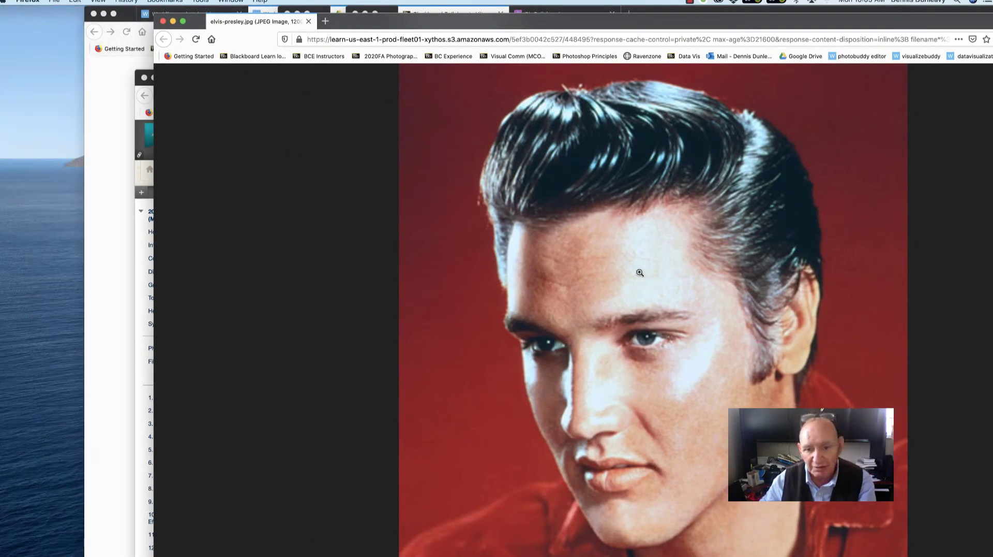
left_click_drag(640, 273, 33, 187)
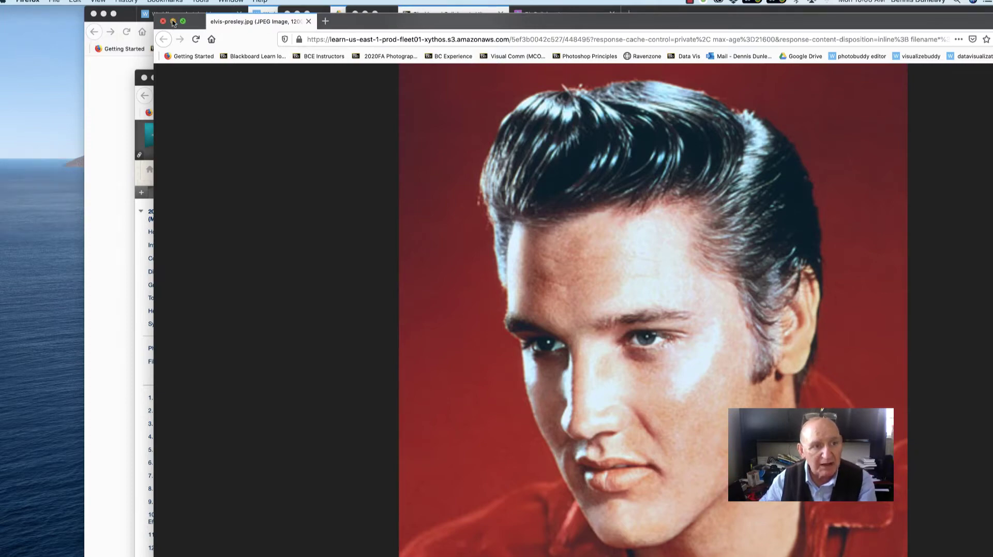
key("super+w")
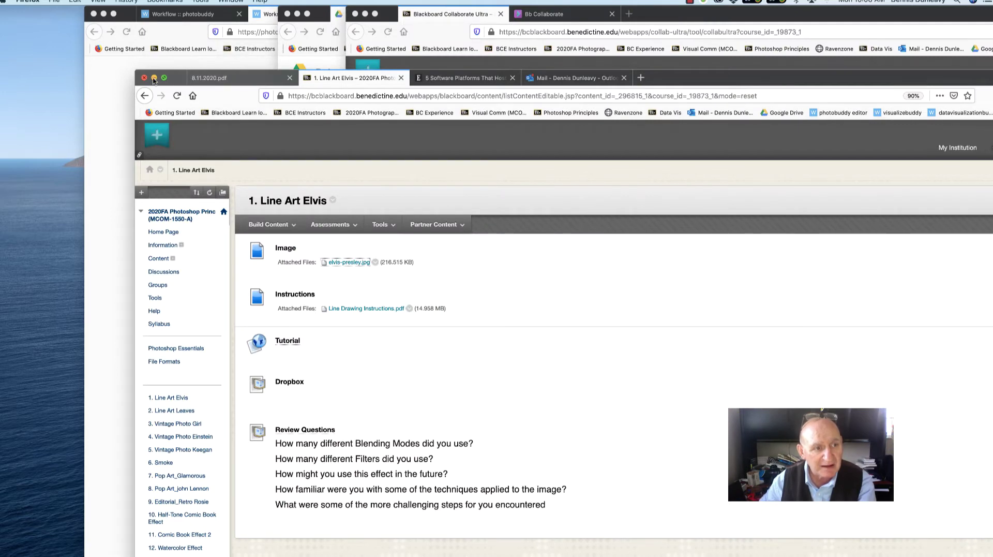
- Close the Blackboard Collaborate, Google Drive and empty new-tab windows
left_click_drag(745, 82, 378, 423)
left_click(610, 75)
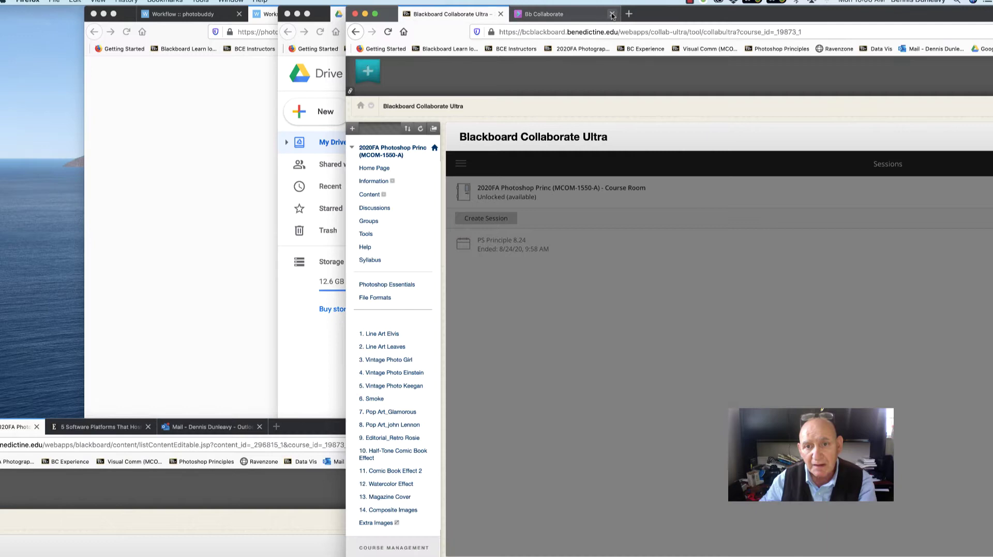
left_click(612, 14)
left_click(500, 14)
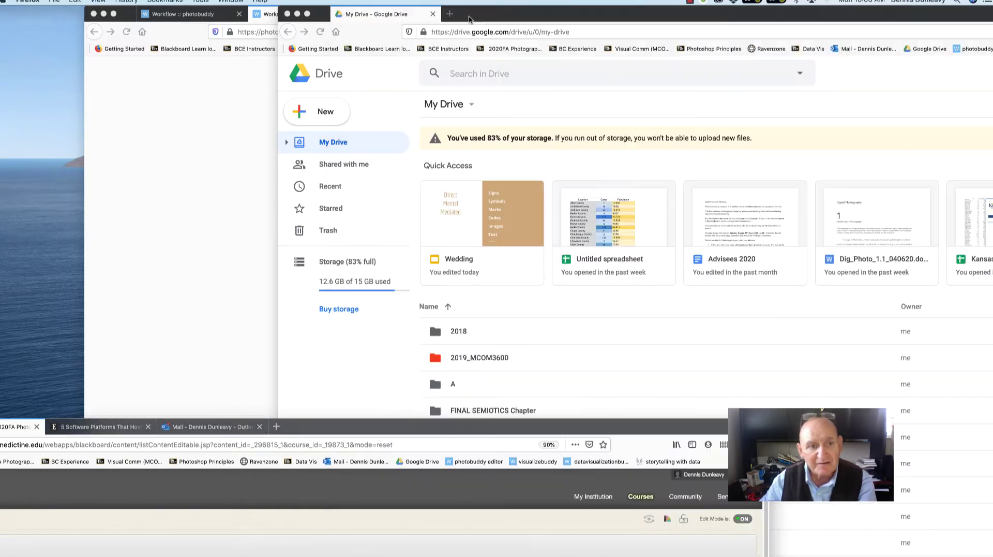
left_click(433, 13)
left_click(433, 14)
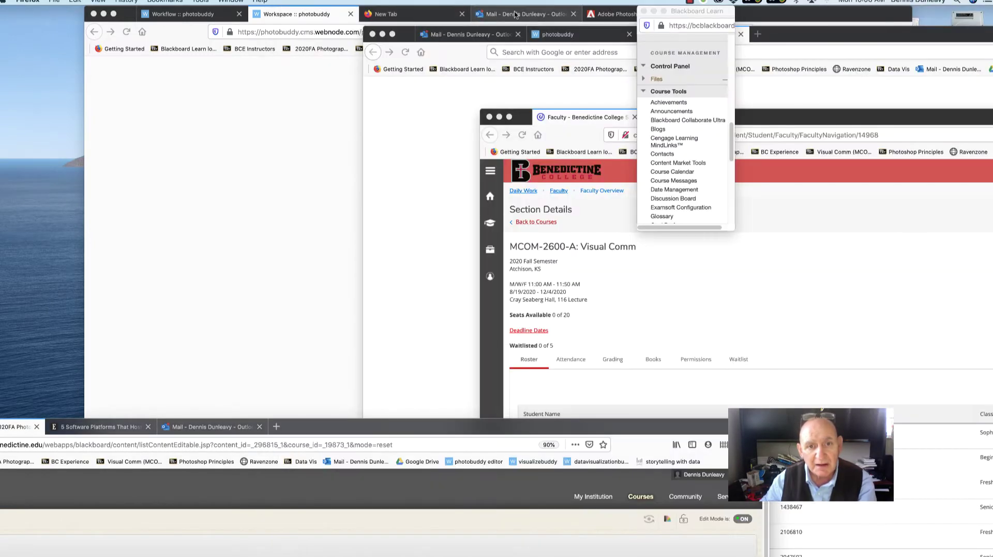
left_click(461, 14)
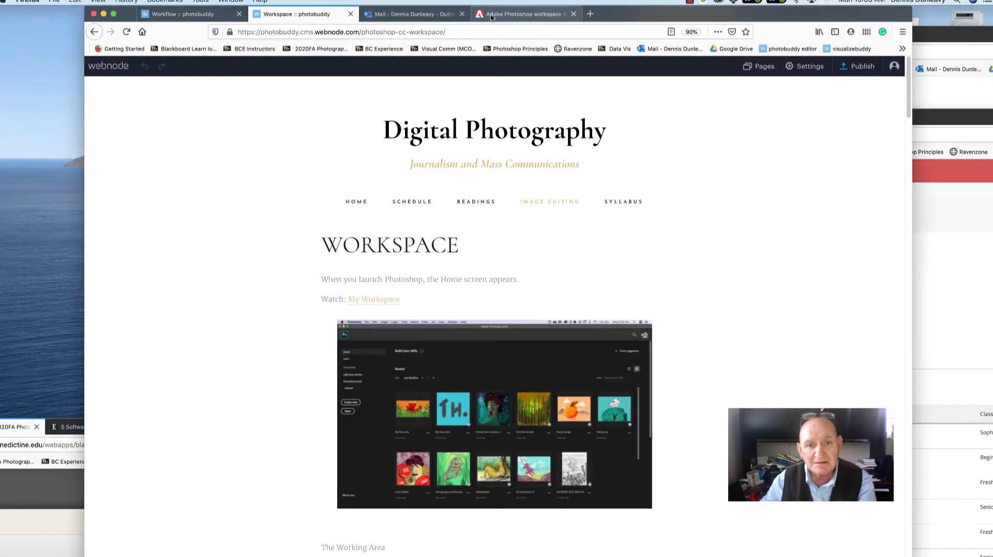
- Minimize the photography course, faculty and mail windows, and dismiss the Camtasia upgrade offer
left_click(103, 15)
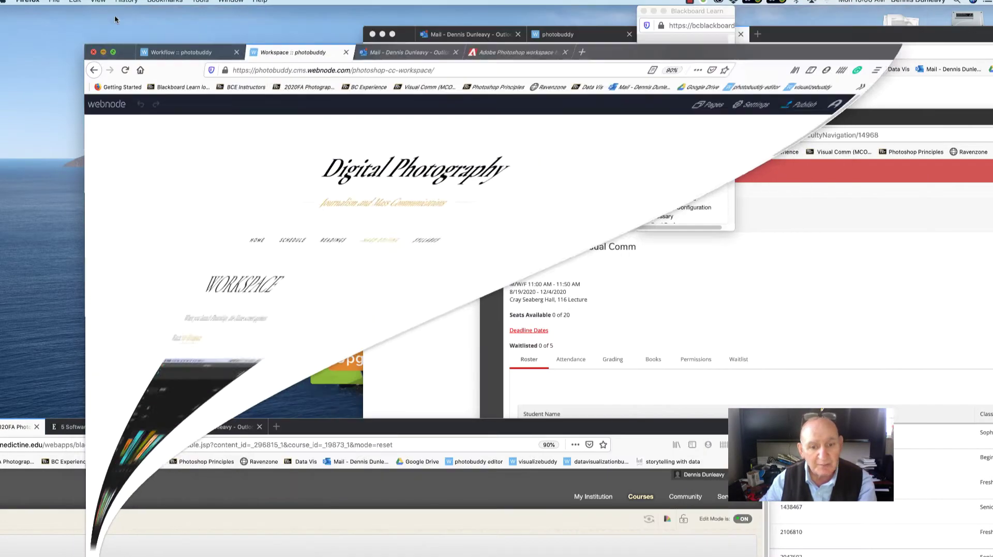
left_click(500, 117)
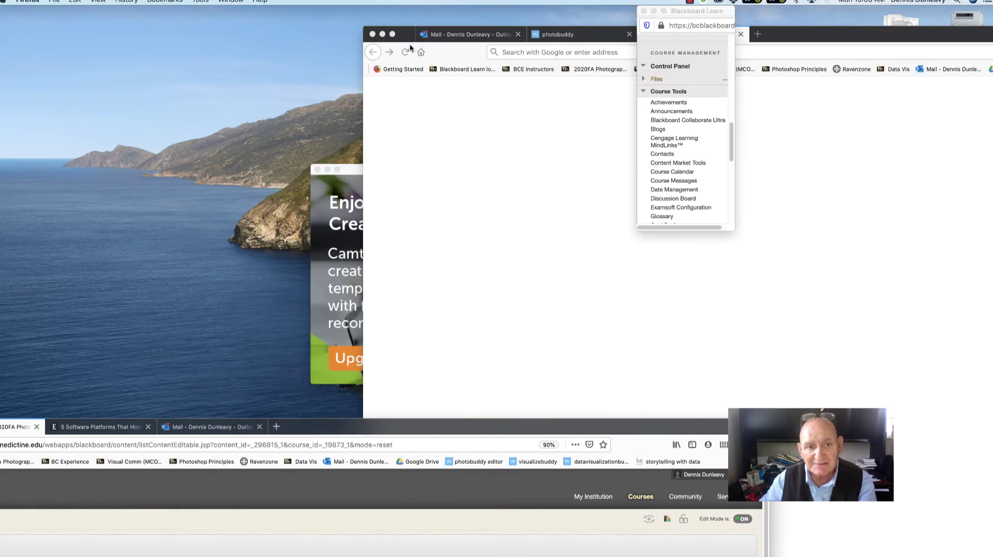
left_click(382, 34)
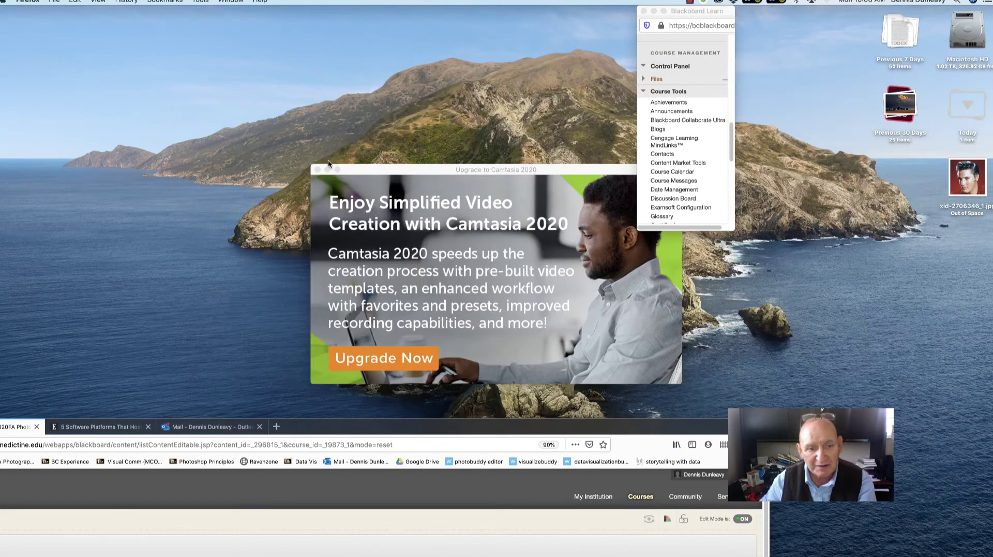
left_click(317, 170)
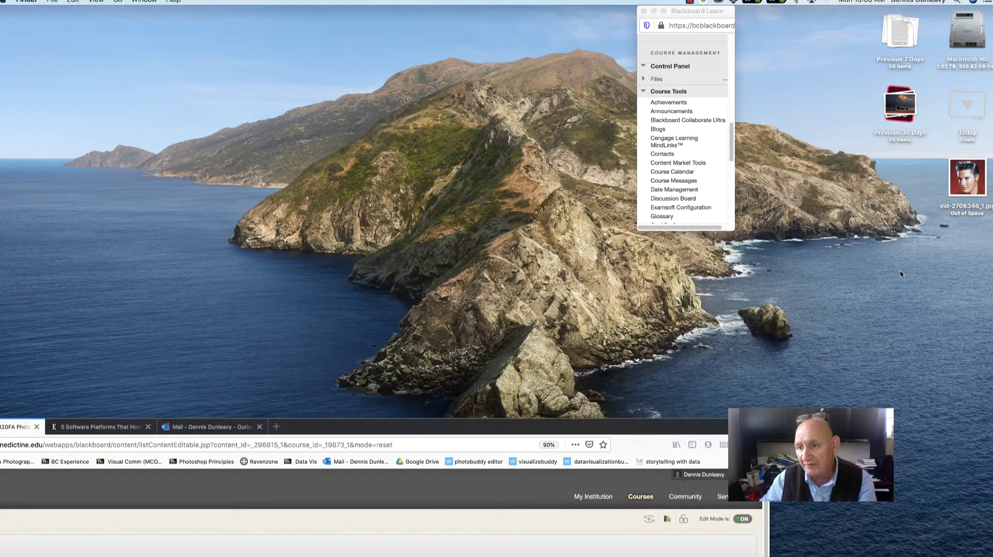
- Open the desktop Elvis JPEG in Photoshop and close the leftover Blackboard Learn window
left_click_drag(974, 185, 452, 546)
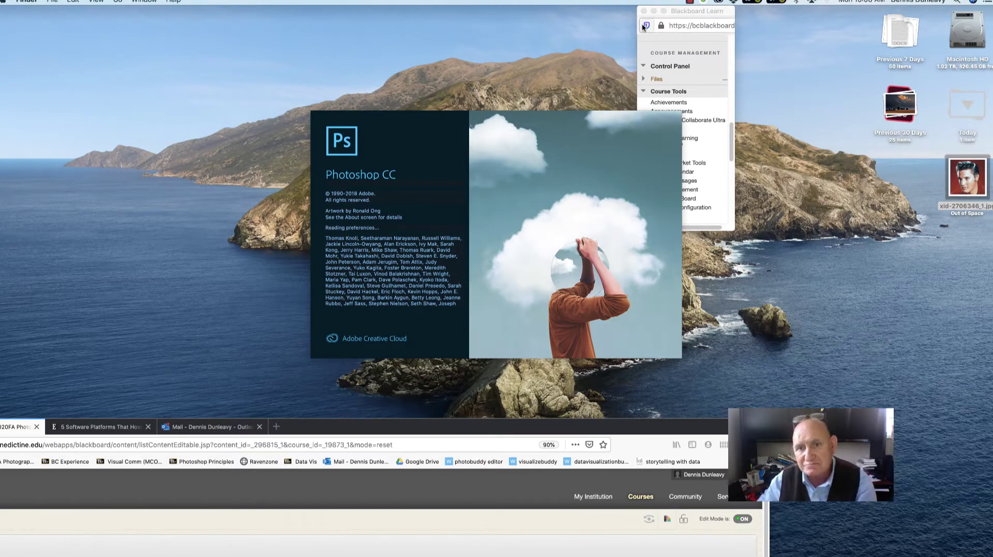
left_click(643, 10)
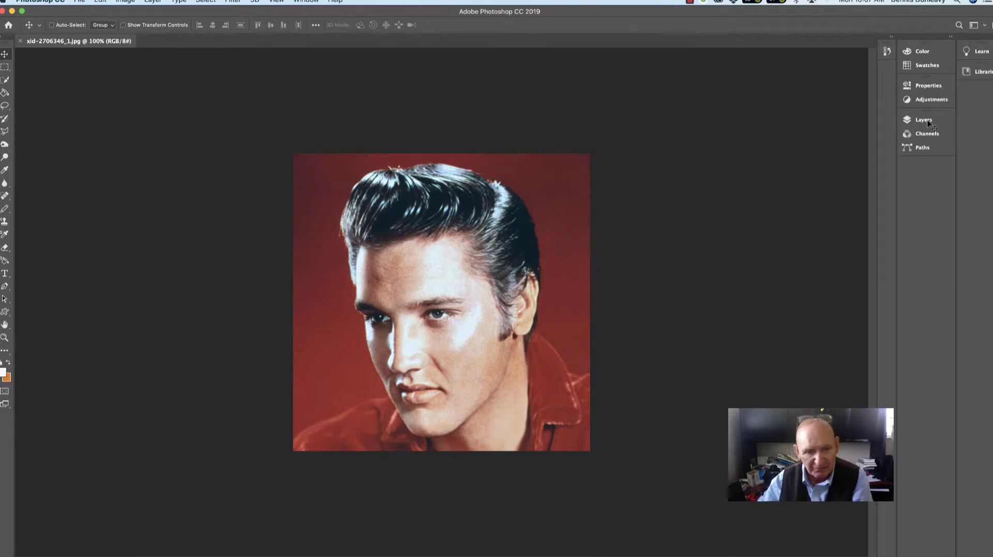
- Show the Layers panel and duplicate the Background twice into Layer 1 and Layer 1 copy
left_click(927, 124)
left_click(927, 122)
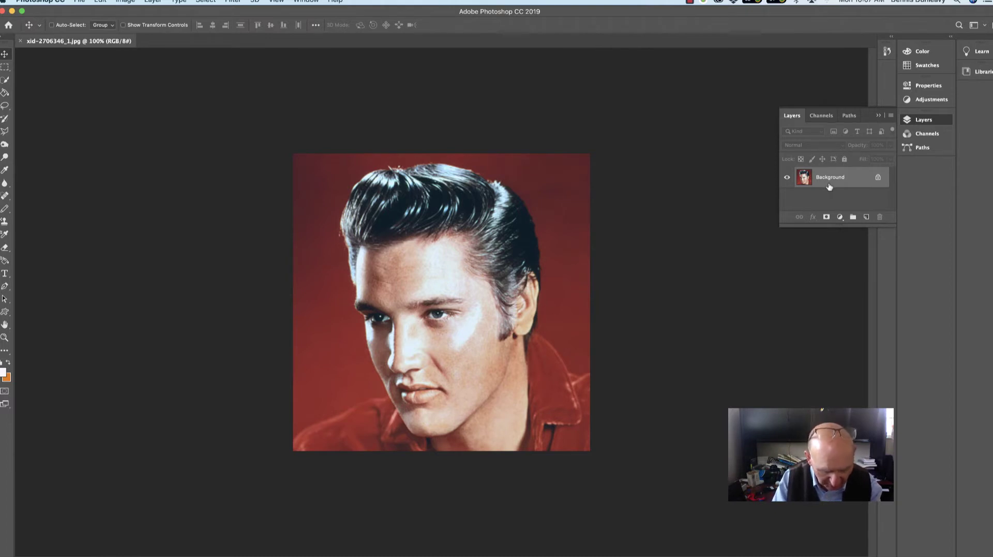
key("super")
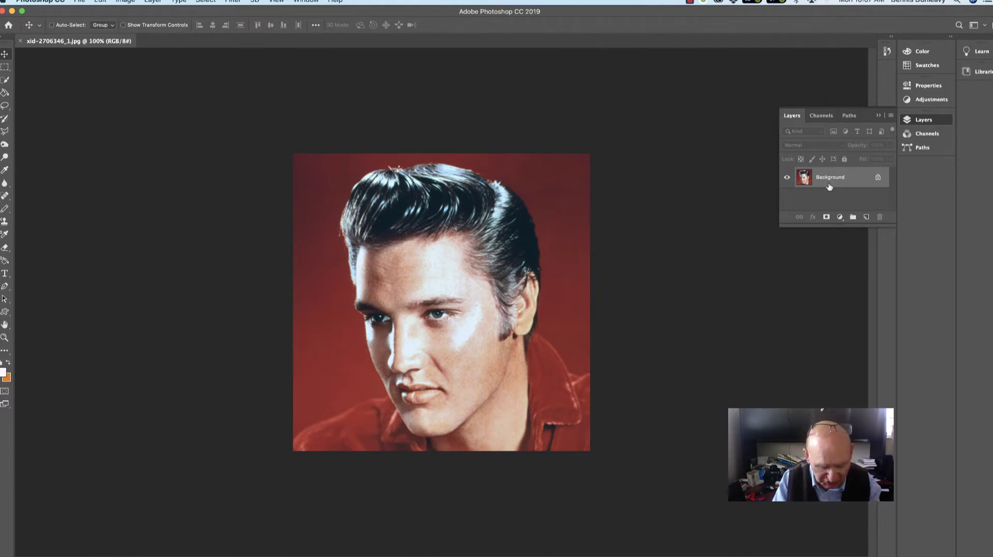
key("super")
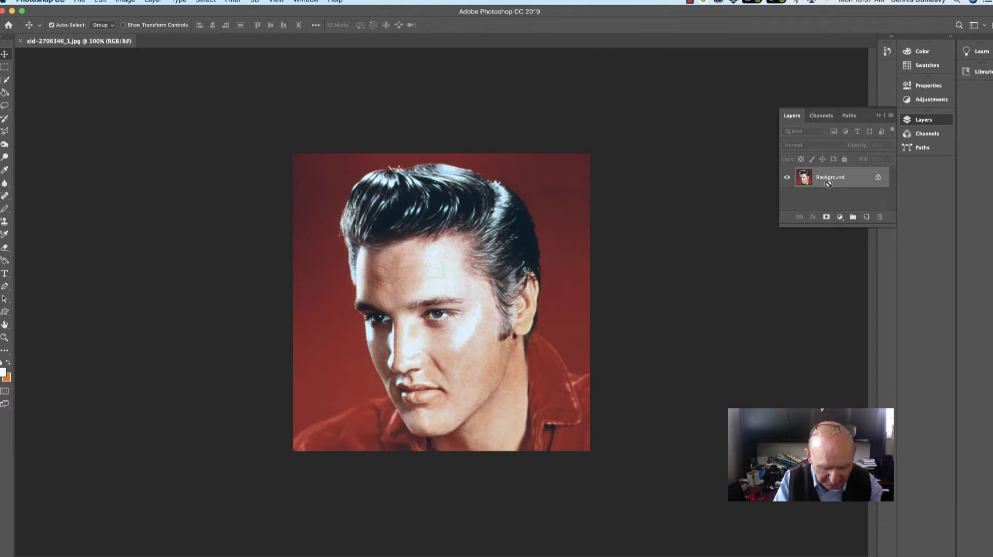
key("super+j")
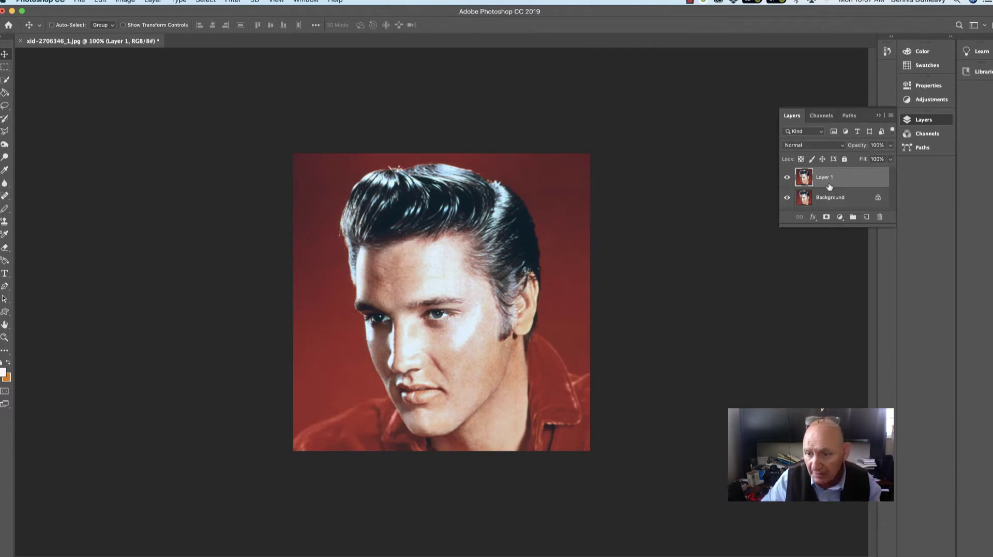
key("super+j")
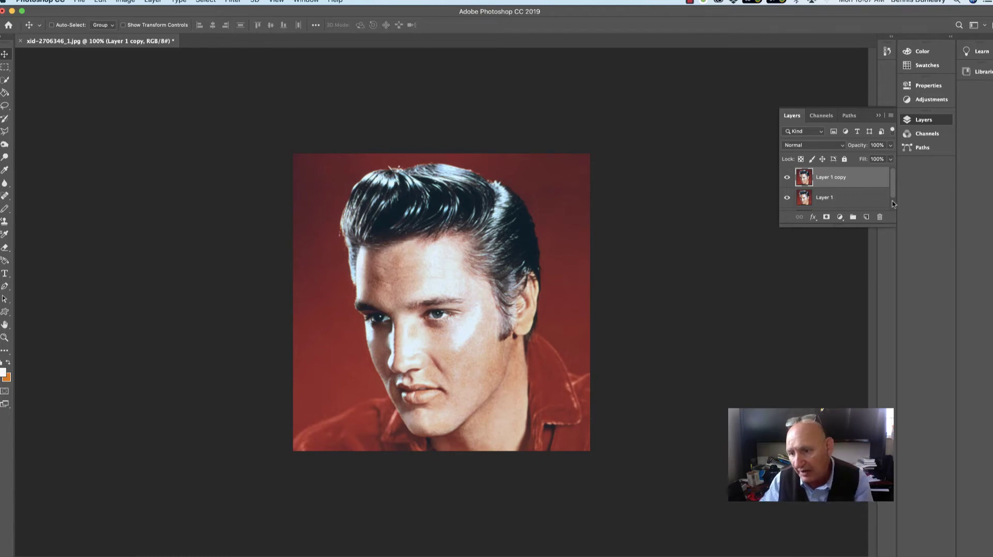
- Enlarge the Layers list, then desaturate Layer 1 copy with Hue/Saturation Saturation -100
left_click_drag(896, 222, 895, 350)
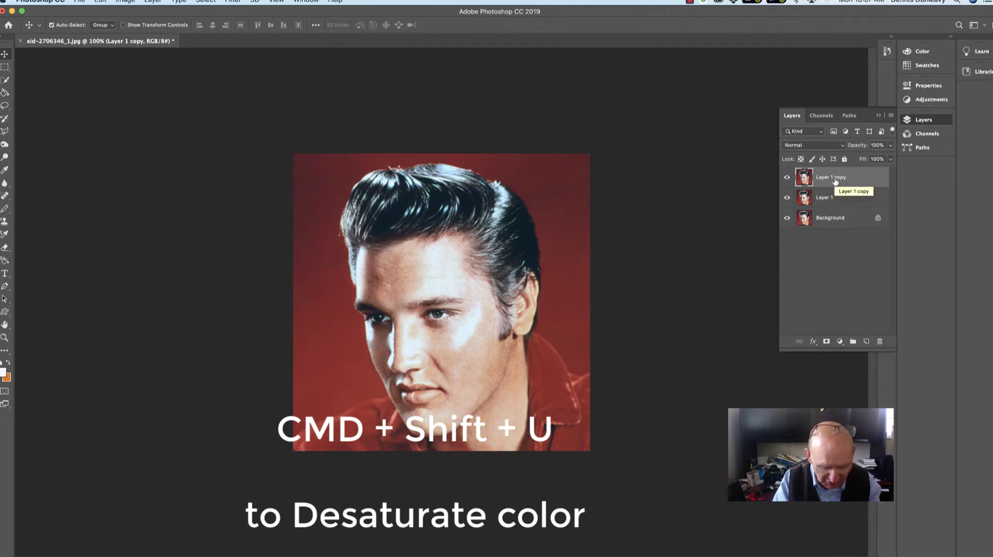
key("super+shift+u")
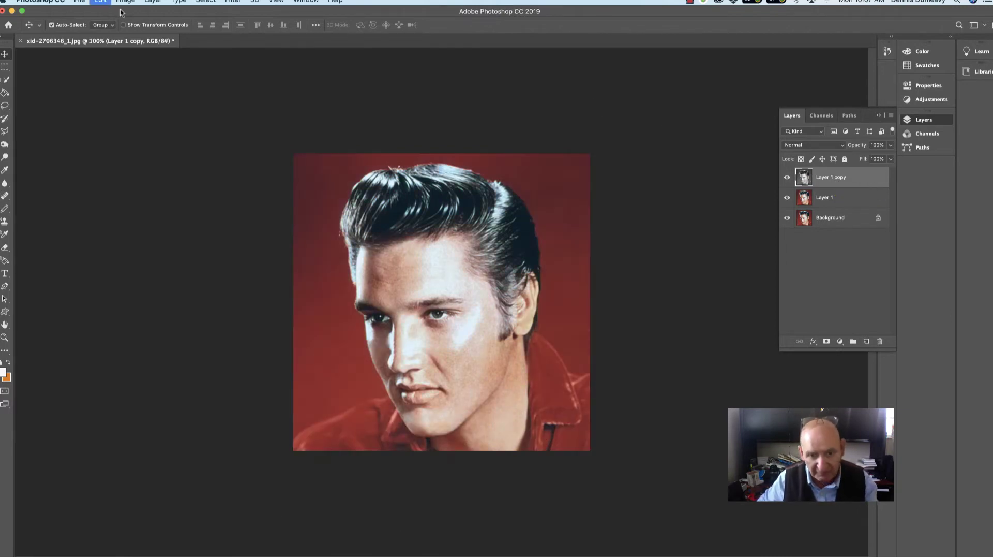
left_click(123, 2)
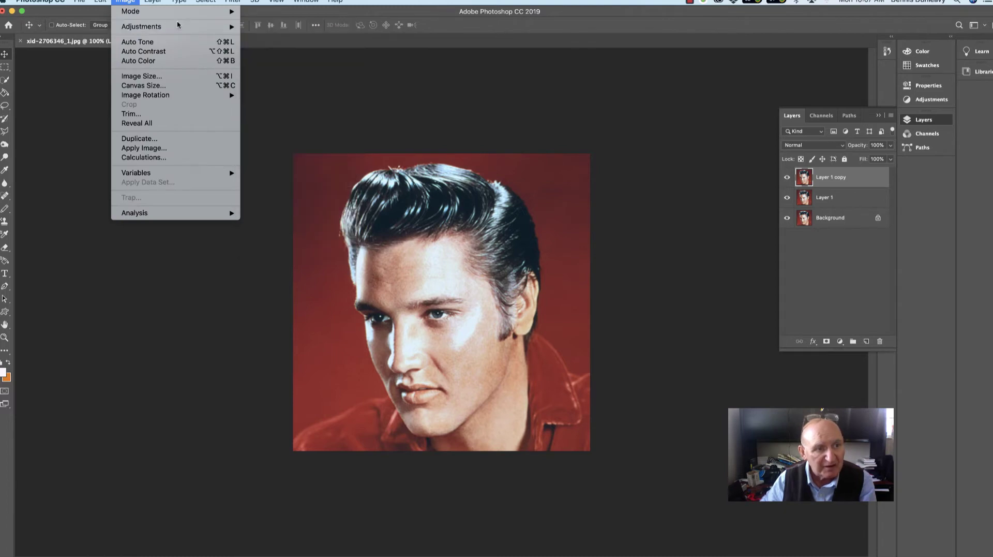
mouse_move(179, 26)
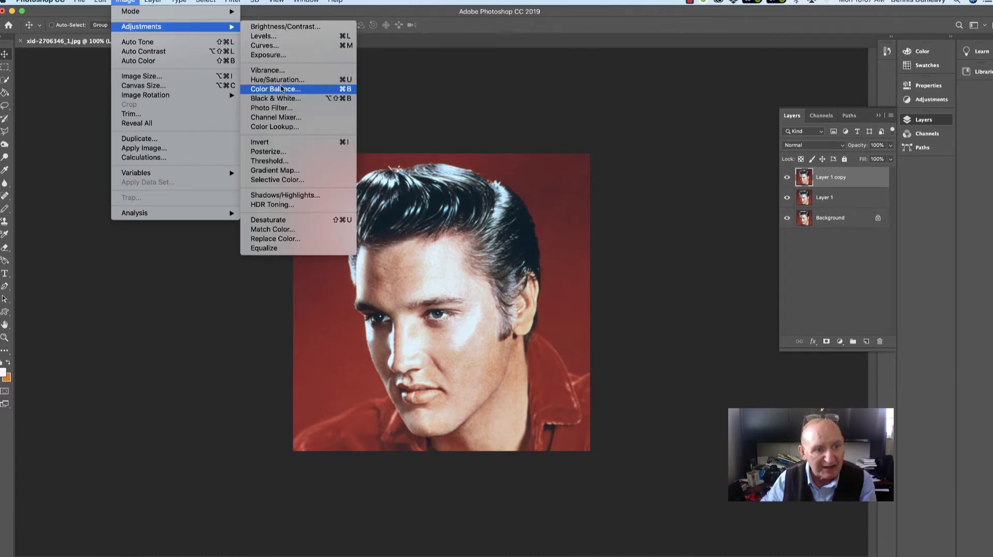
left_click(393, 126)
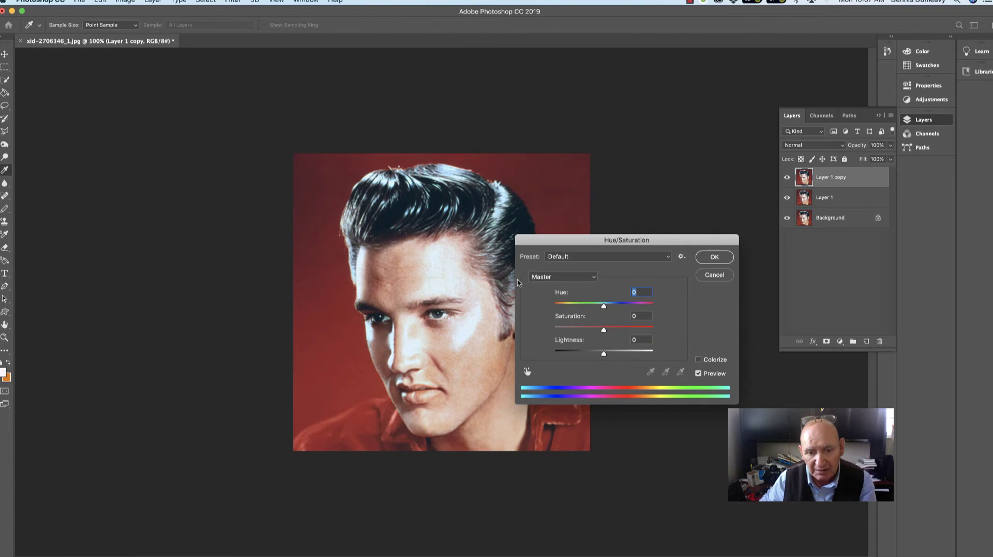
left_click_drag(604, 330, 554, 330)
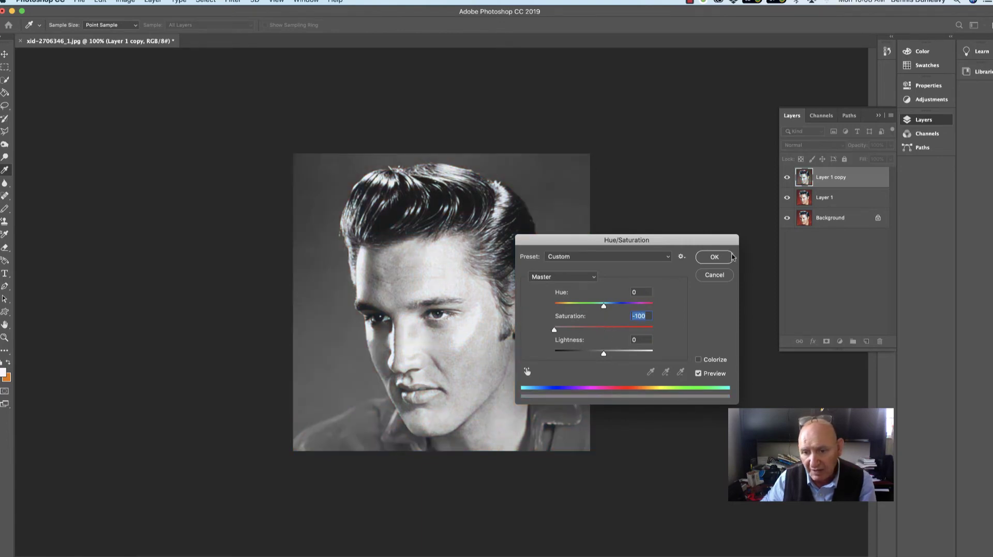
left_click(714, 257)
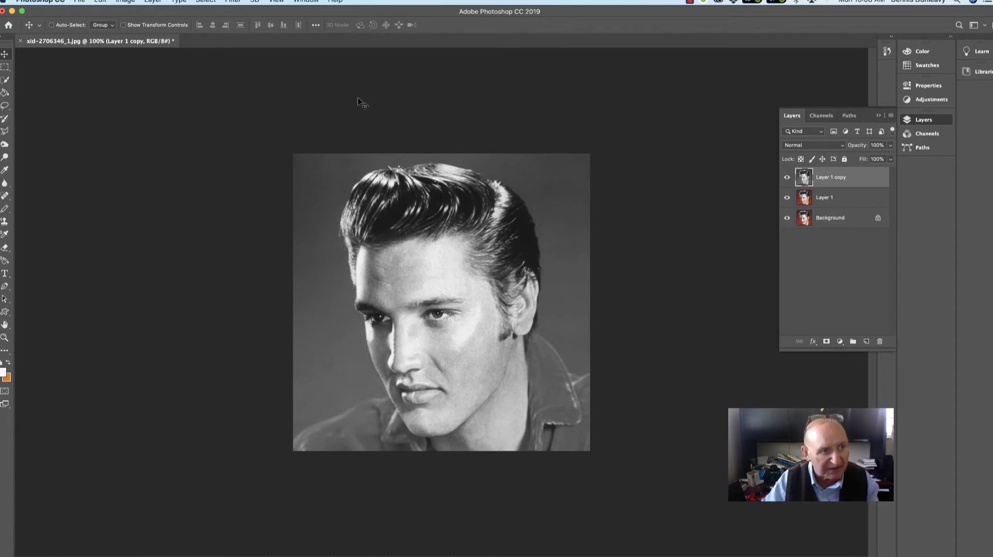
- Try Auto Tone, open and cancel Levels, then undo the tone change
left_click(134, 2)
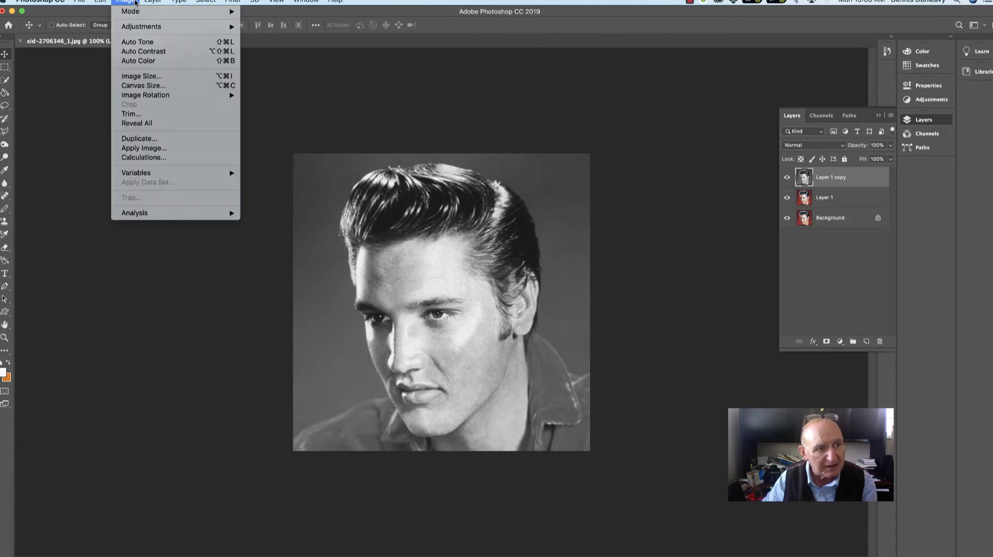
left_click(136, 42)
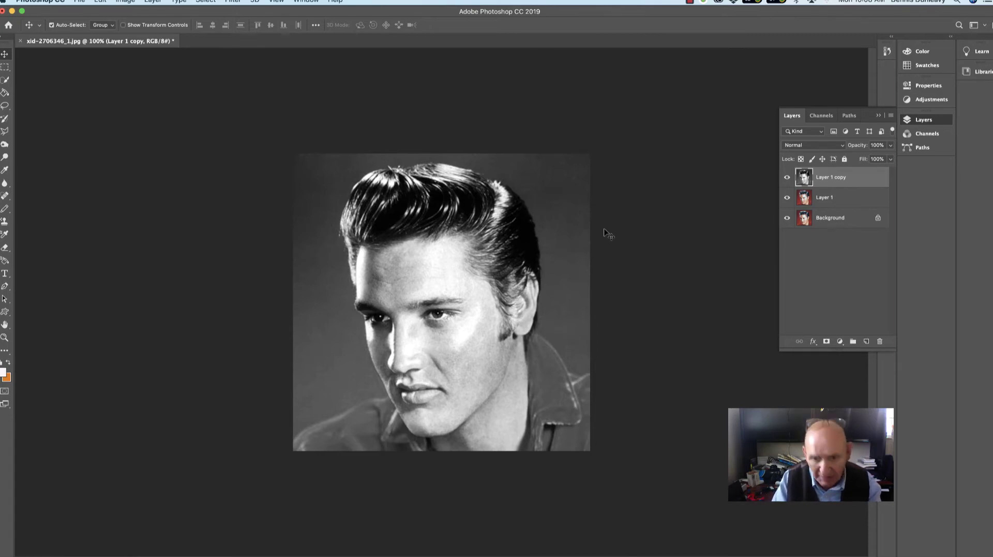
key("super+l")
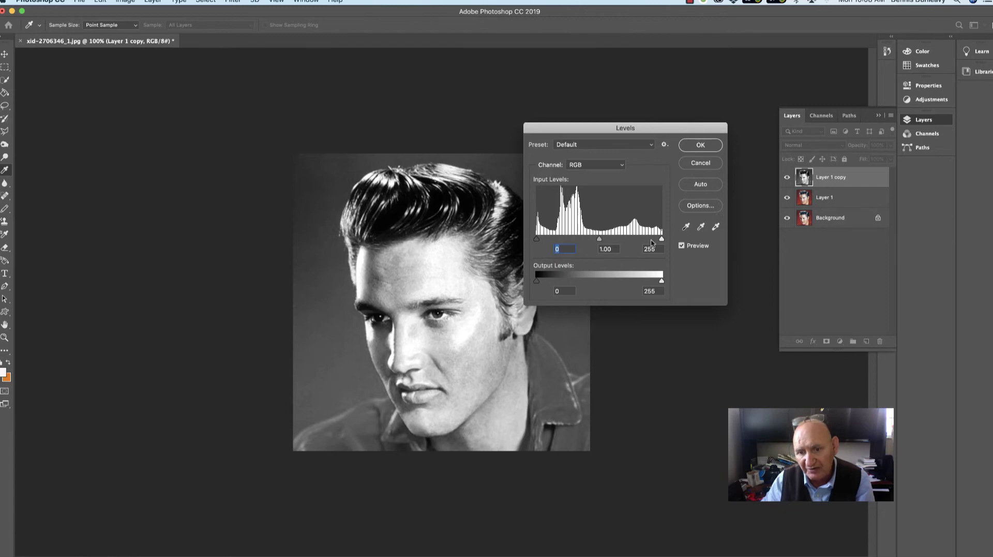
left_click(701, 163)
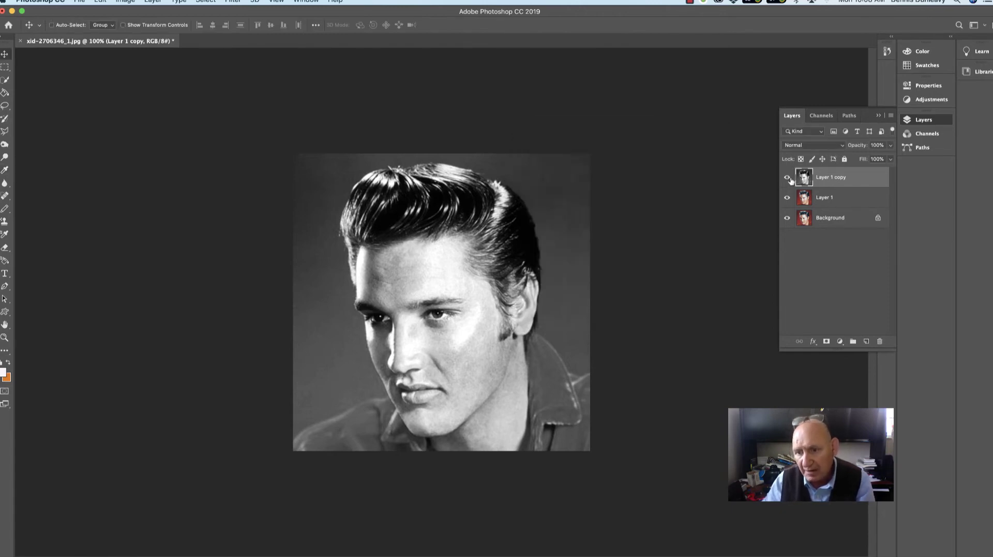
key("super+z")
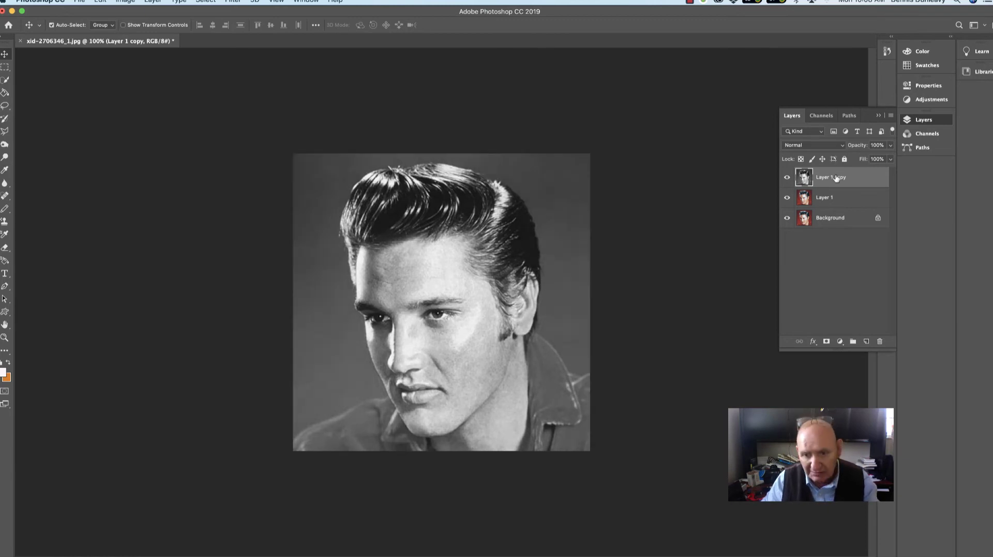
- Redo the black-and-white desaturation and apply Levels with input shadows 24 and highlights 243
key("super+z")
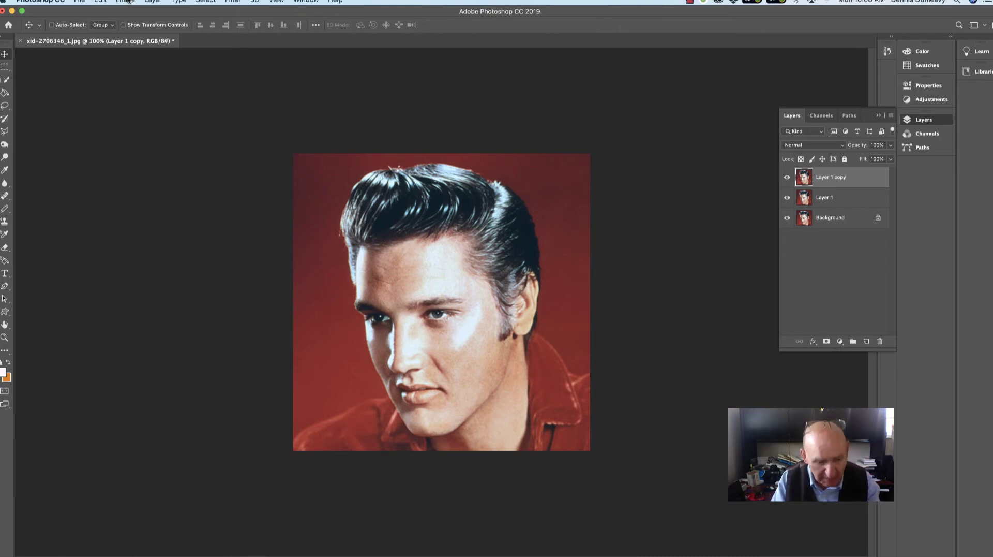
key("super+shift+u")
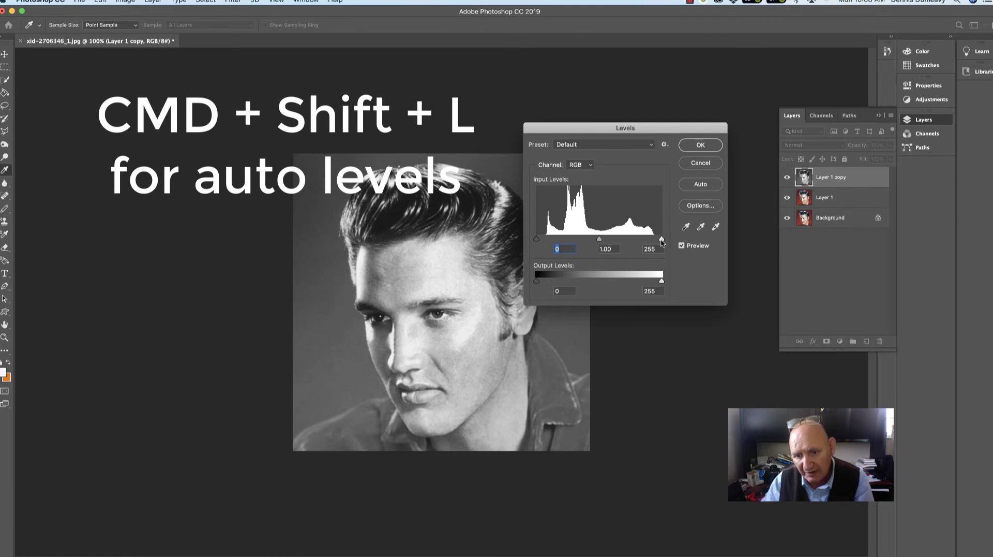
left_click_drag(662, 242, 656, 241)
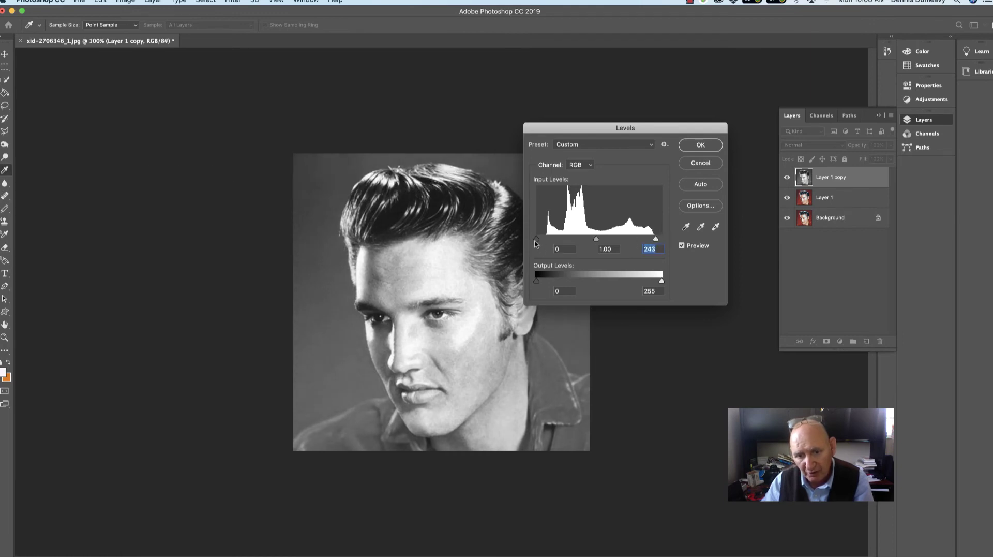
left_click_drag(537, 241, 549, 239)
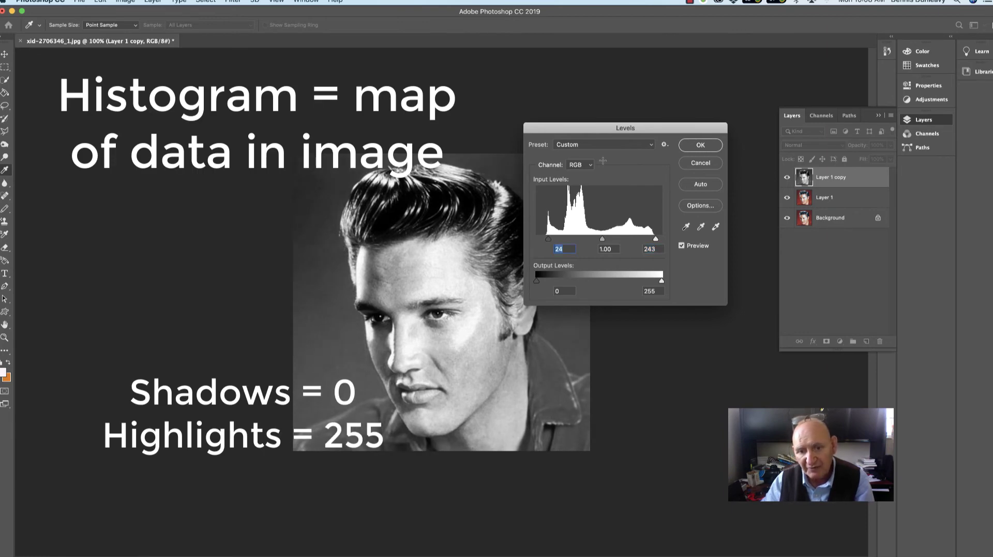
left_click(697, 145)
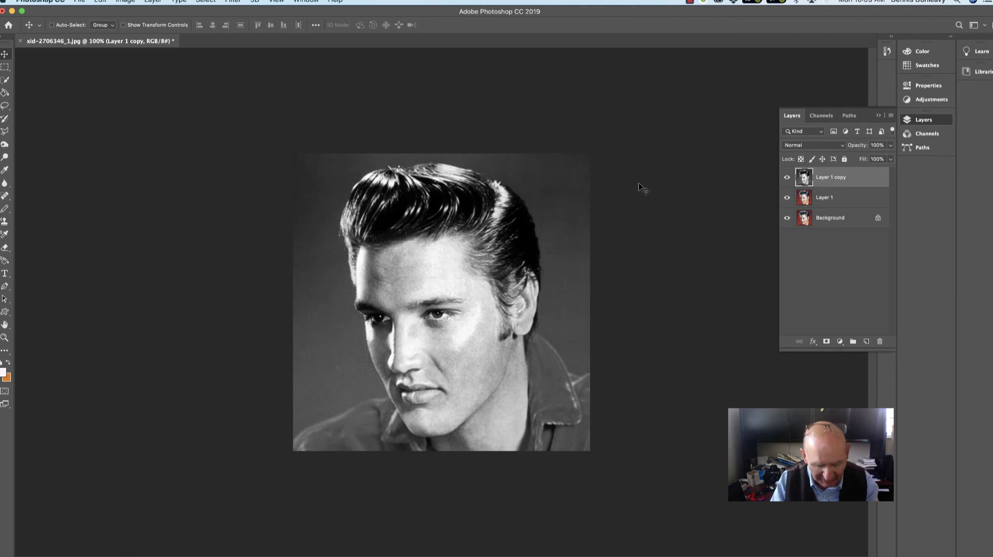
- Apply another Levels pass with the black input slider at 9
key("super")
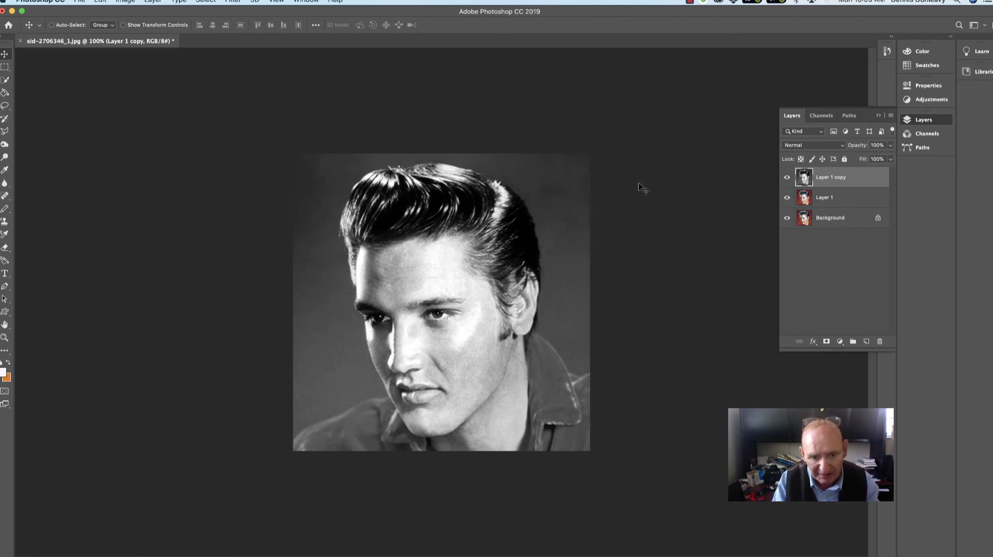
key("super+l")
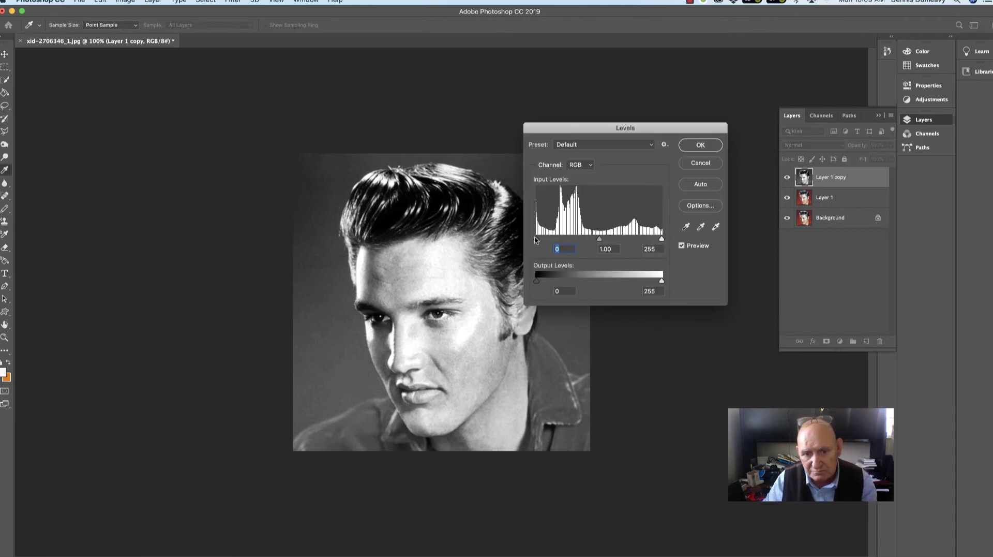
left_click_drag(537, 238, 541, 238)
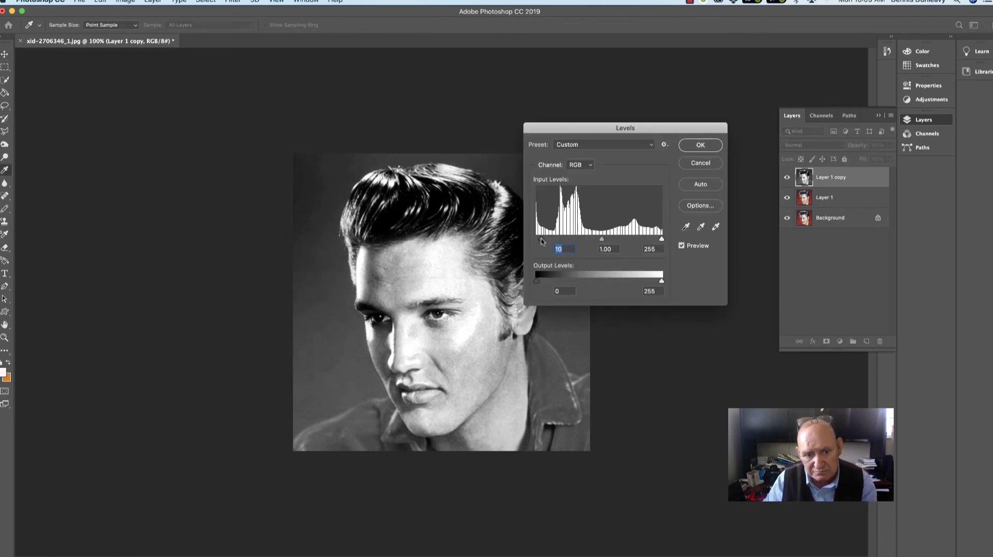
left_click(699, 145)
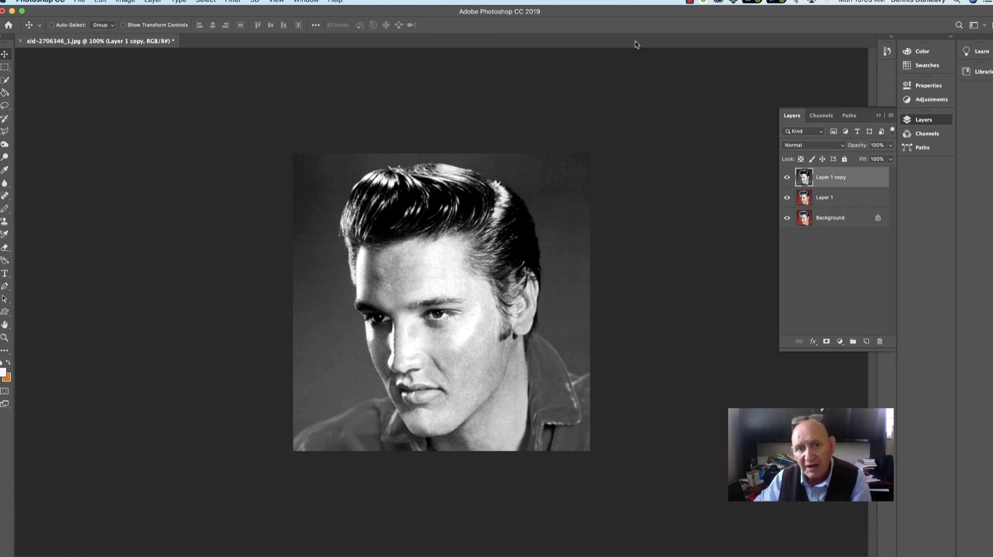
- Move Photoshop aside and bring the Line Art Elvis course page in Firefox forward
left_click_drag(582, 29, 751, 56)
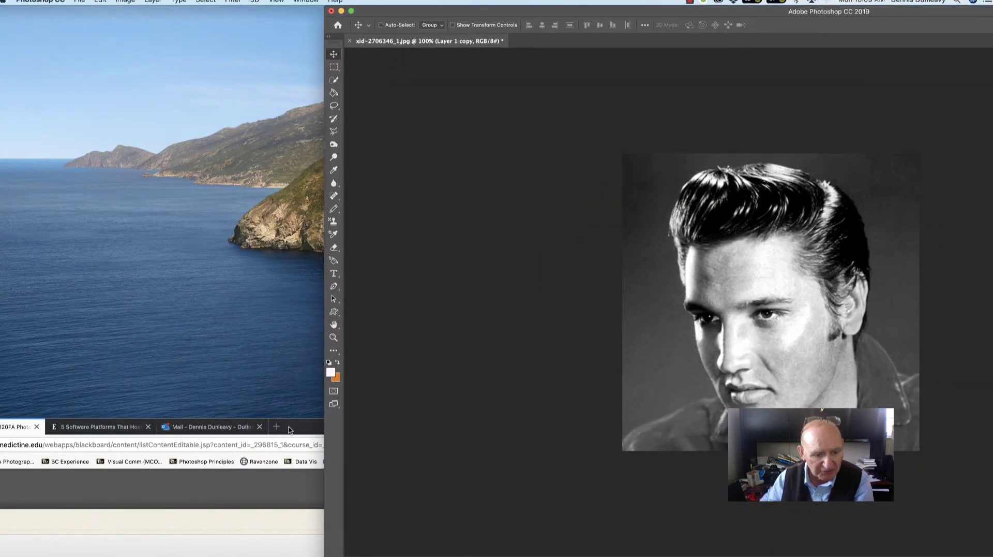
left_click_drag(302, 431, 604, 53)
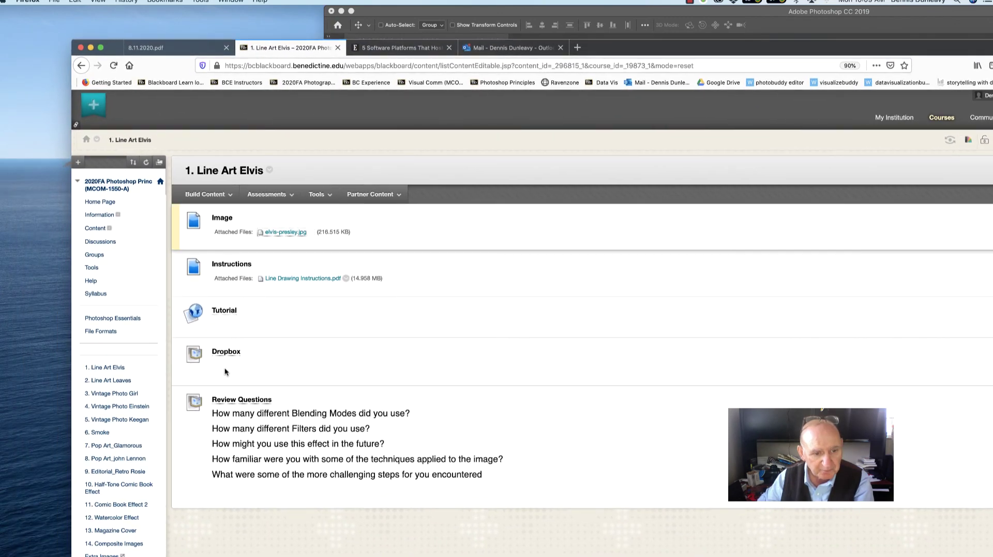